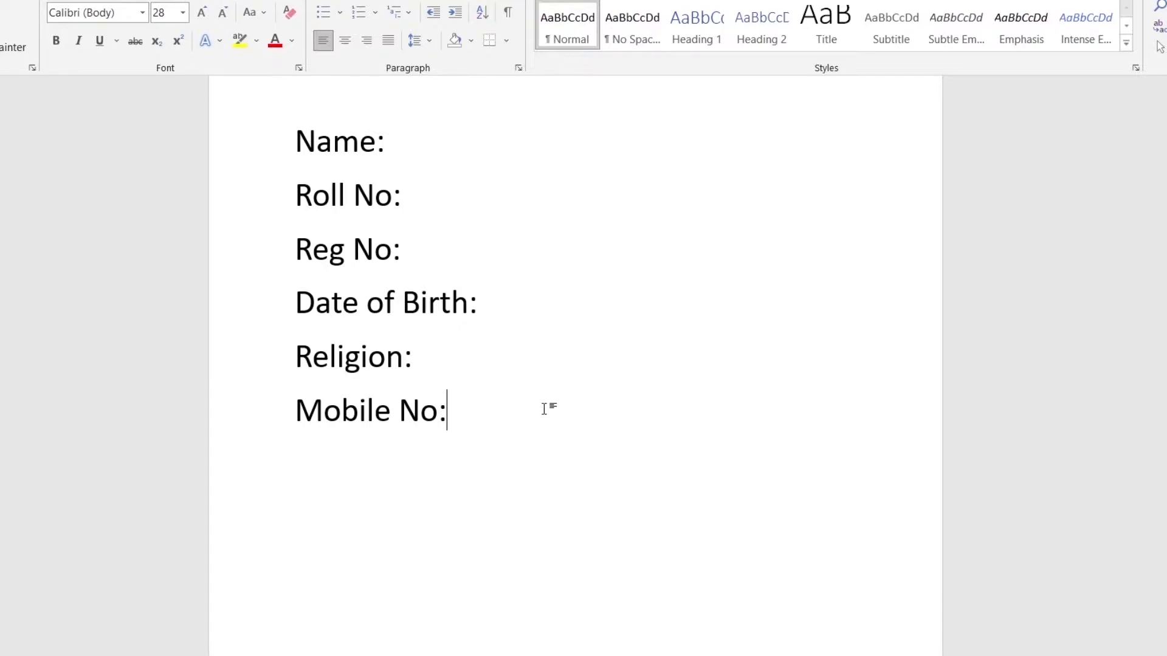
Try filling the space after "Name:" with manually typed dots, and erase them again
click(390, 144)
text(.........................)
key(BackSpace)
key(BackSpace)
key(BackSpace)
key(BackSpace)
key(BackSpace)
key(BackSpace)
key(BackSpace)
key(BackSpace)
key(BackSpace)
key(BackSpace)
key(BackSpace)
key(BackSpace)
key(BackSpace)
key(BackSpace)
key(BackSpace)
key(BackSpace)
key(BackSpace)
key(BackSpace)
key(BackSpace)
key(BackSpace)
Set the 5.51" tab stop of all six label lines to the dotted leader (2)
drag(295, 139, 447, 417)
right_click(357, 226)
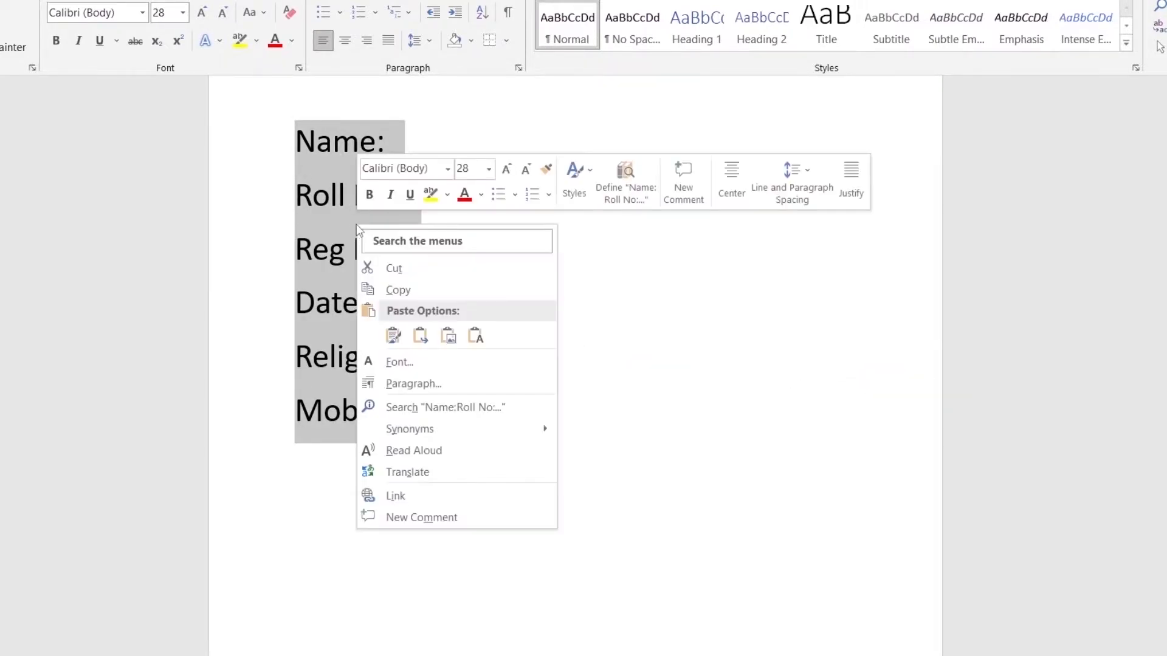
click(411, 383)
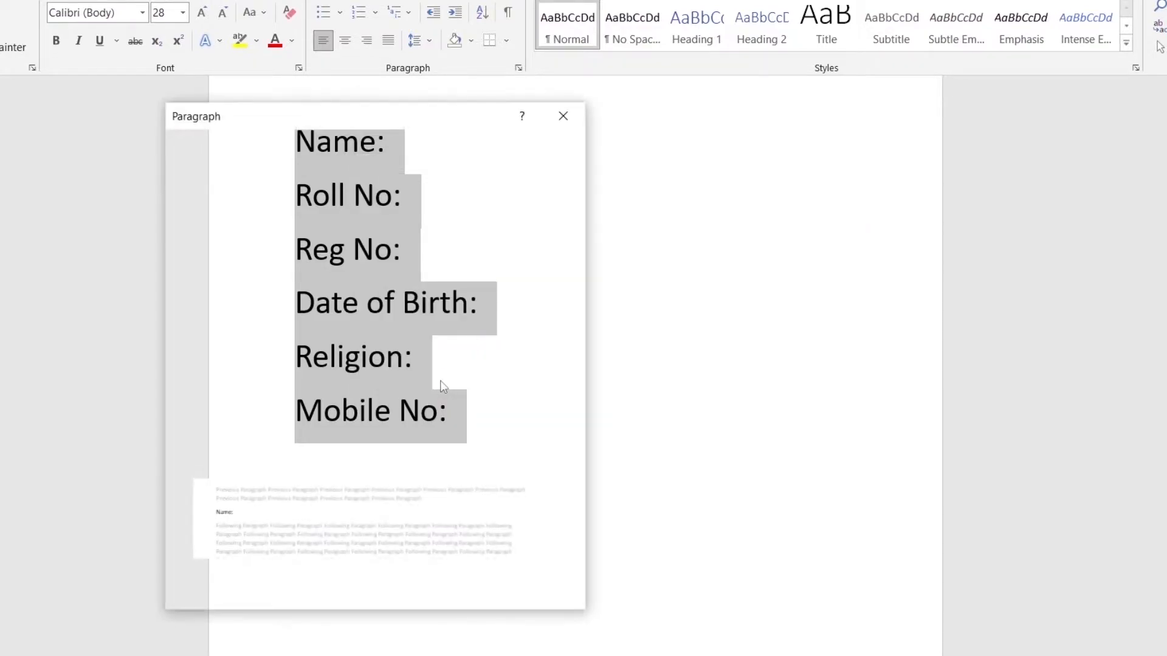
drag(365, 123, 620, 87)
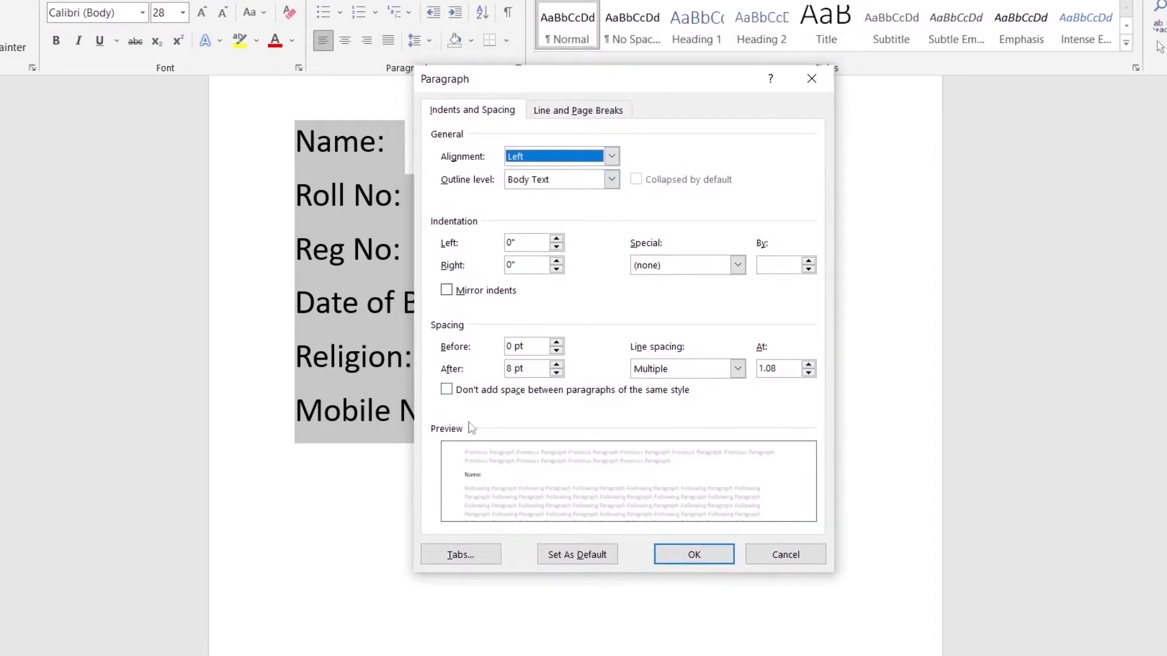
click(462, 554)
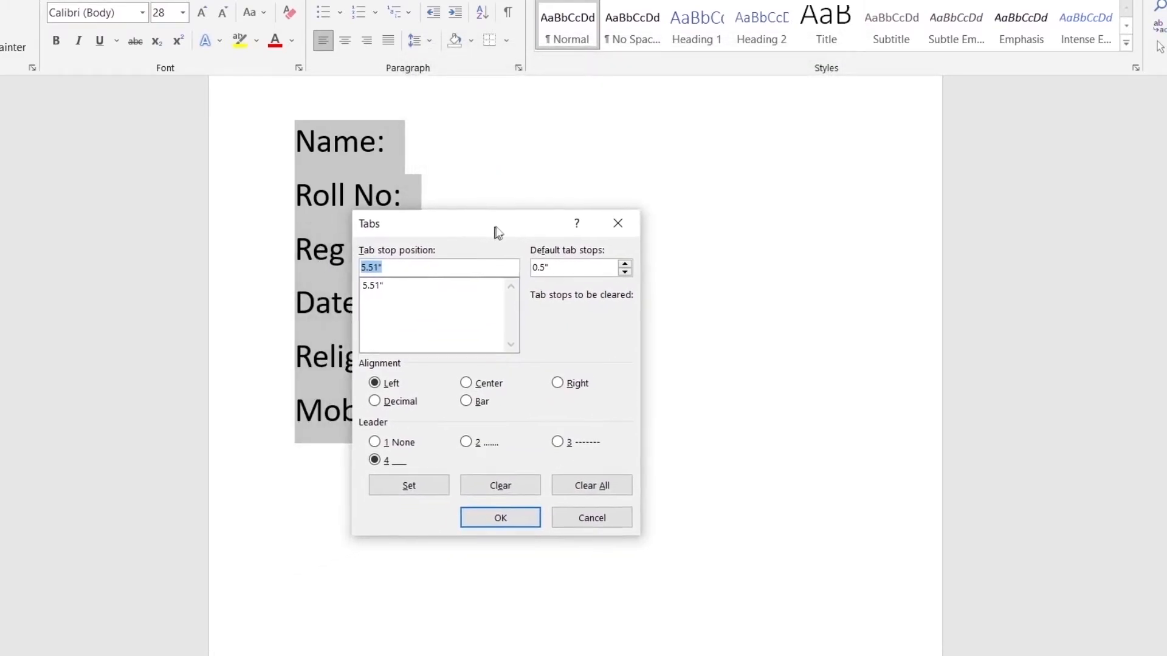
drag(495, 235, 556, 180)
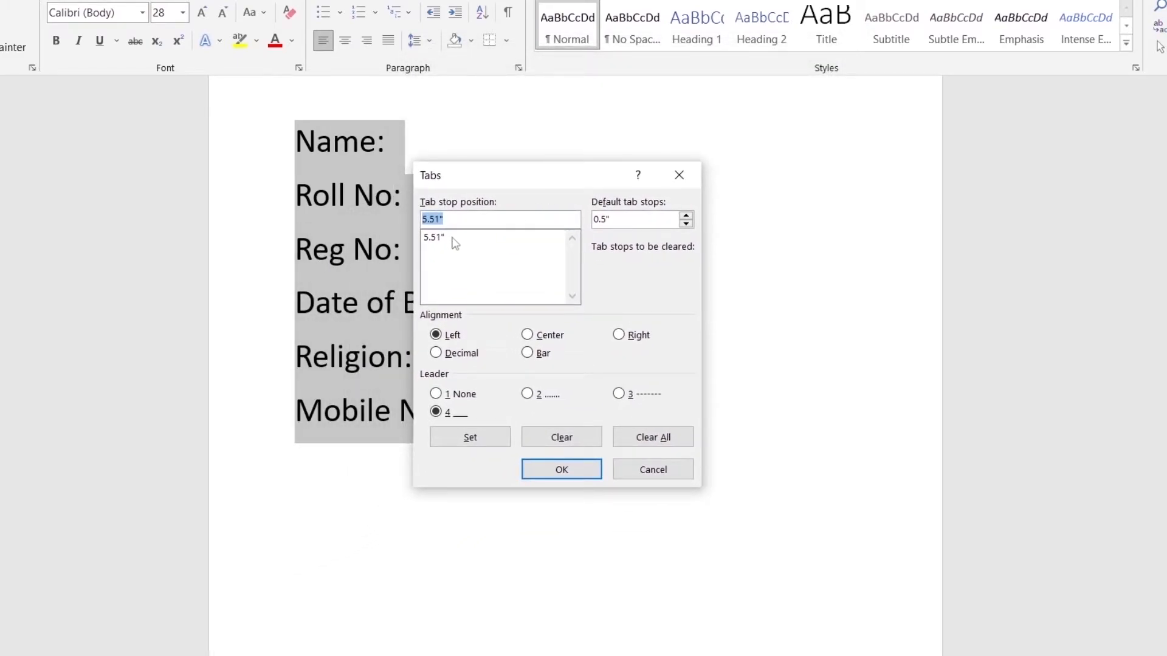
click(453, 219)
click(528, 394)
click(578, 474)
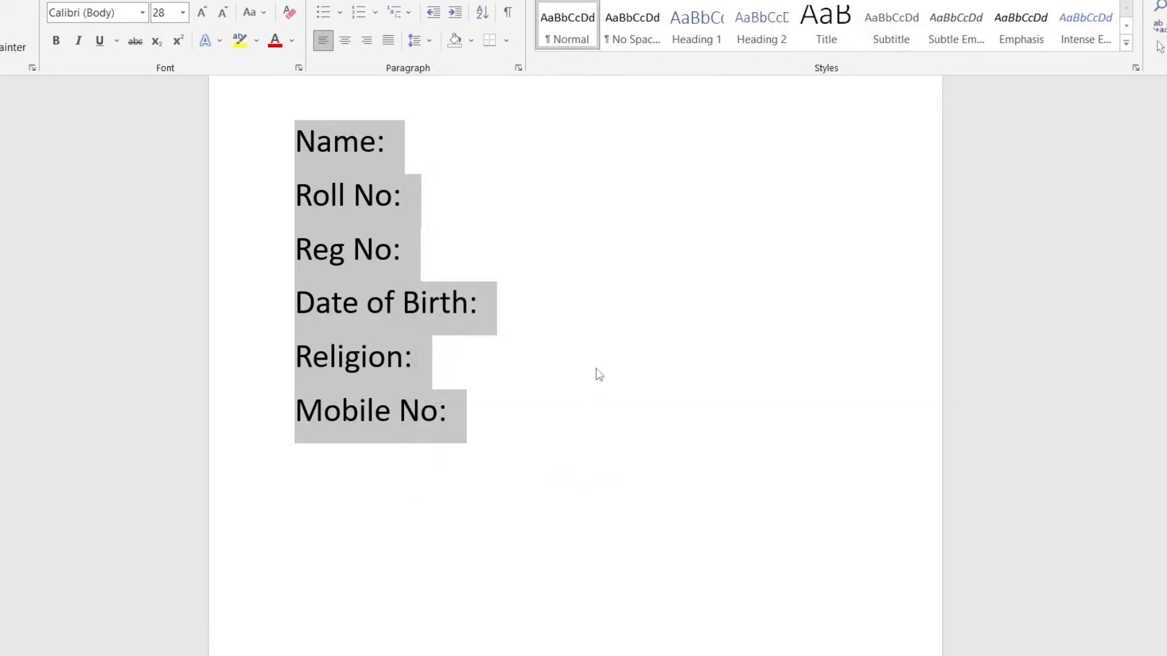
key(Right)
Add a dotted fill-in line after each label, from "Name:" down to "Mobile No:"
click(392, 142)
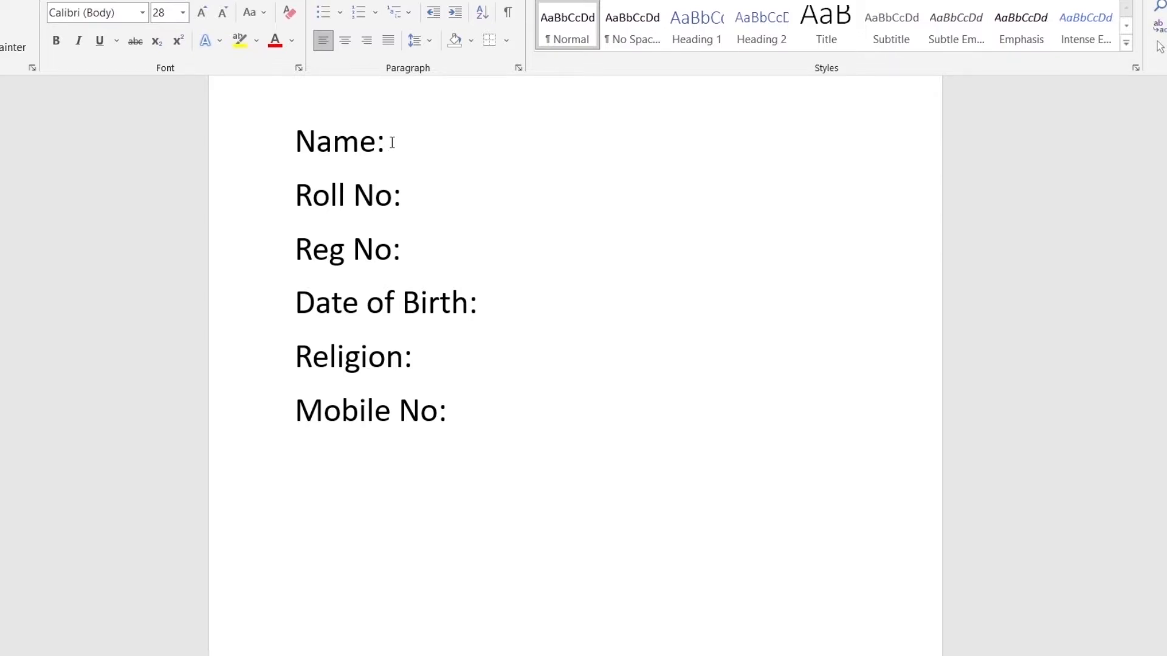
key(Tab)
click(404, 201)
text(.........................................)
click(413, 257)
text(......................................)
click(490, 303)
text(.................................)
click(443, 362)
key(Tab)
click(453, 412)
key(Tab)
Delete the fill-in lines after the labels so that only the label text remains
click(769, 146)
key(ctrl+BackSpace)
click(777, 204)
key(ctrl+BackSpace)
click(776, 256)
key(ctrl+BackSpace)
click(772, 306)
key(ctrl+BackSpace)
click(782, 373)
key(ctrl+BackSpace)
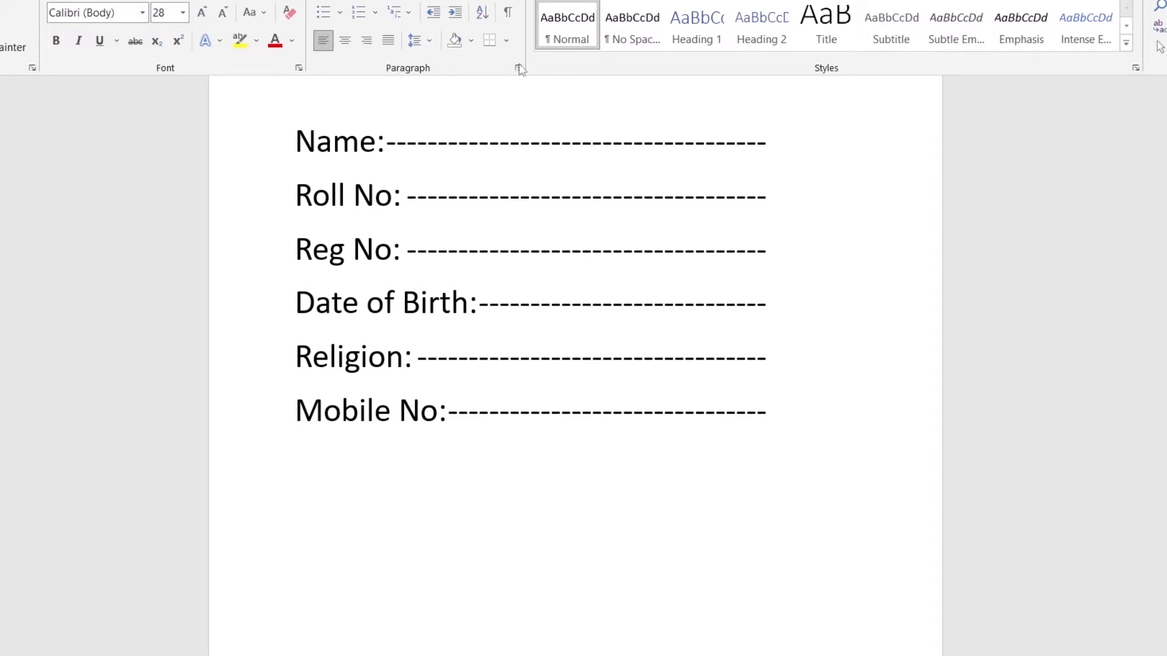
click(780, 144)
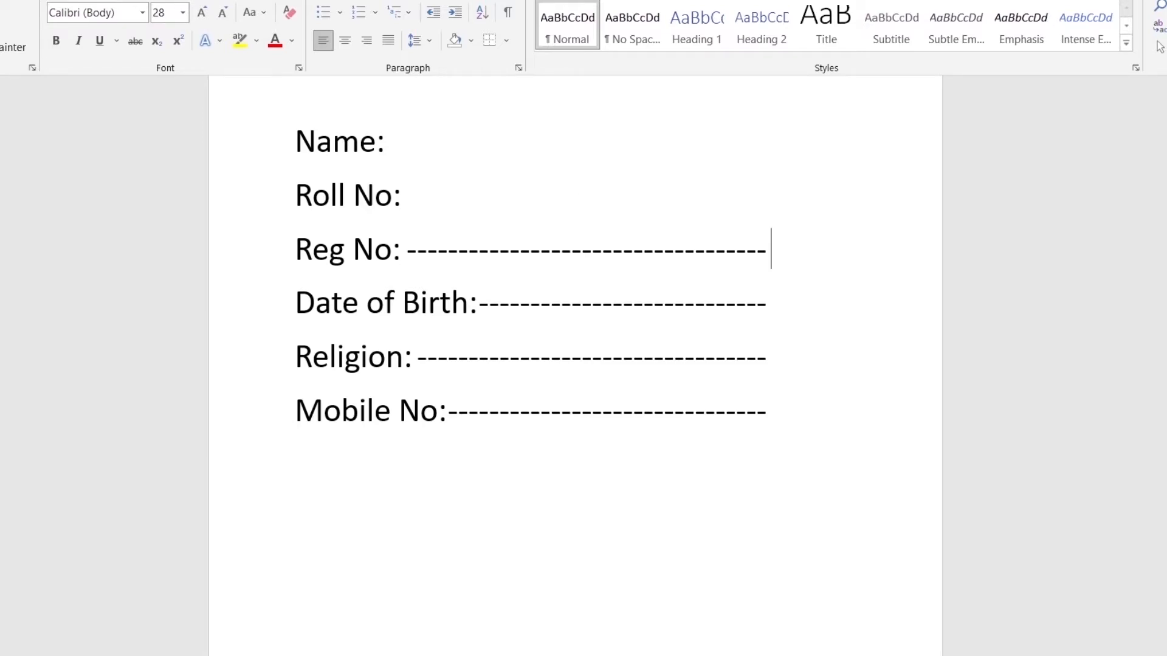
key(ctrl+BackSpace)
Change the leader of the 5.51" tab stop to dashes (3) for all six label lines
drag(296, 140, 465, 419)
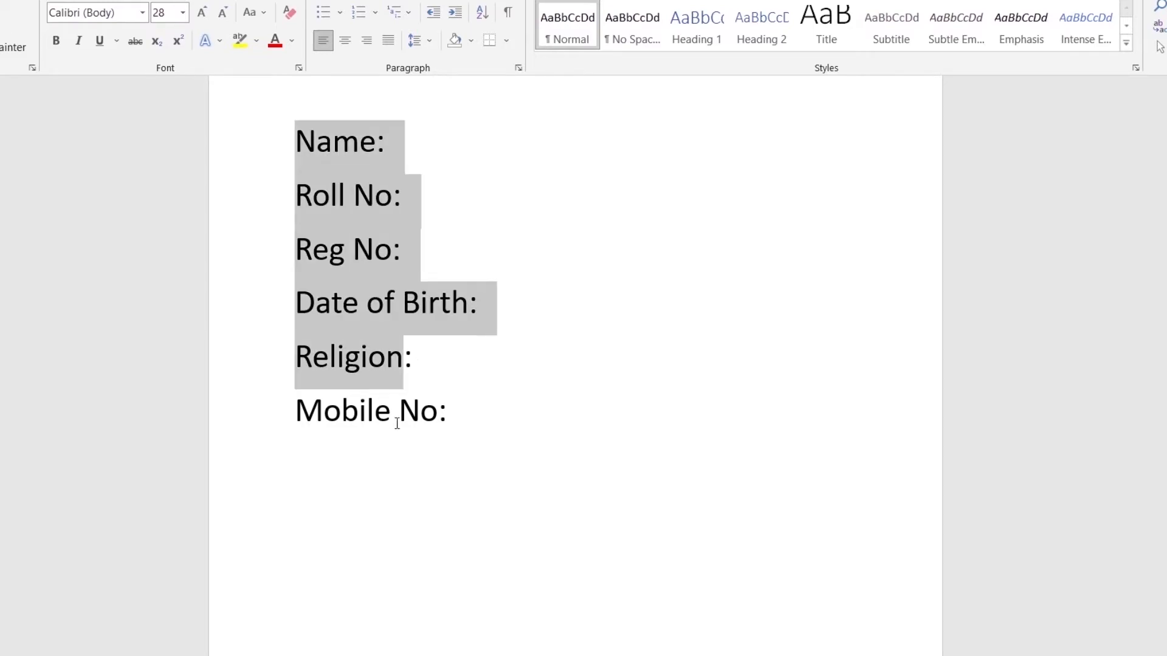
right_click(337, 214)
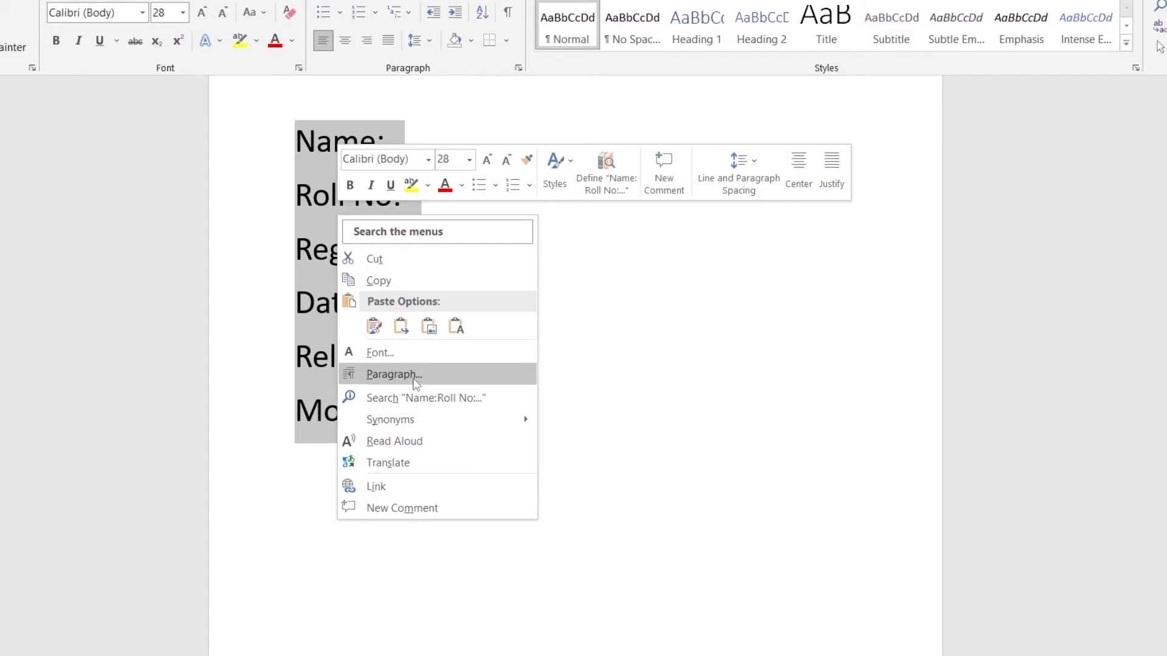
click(393, 374)
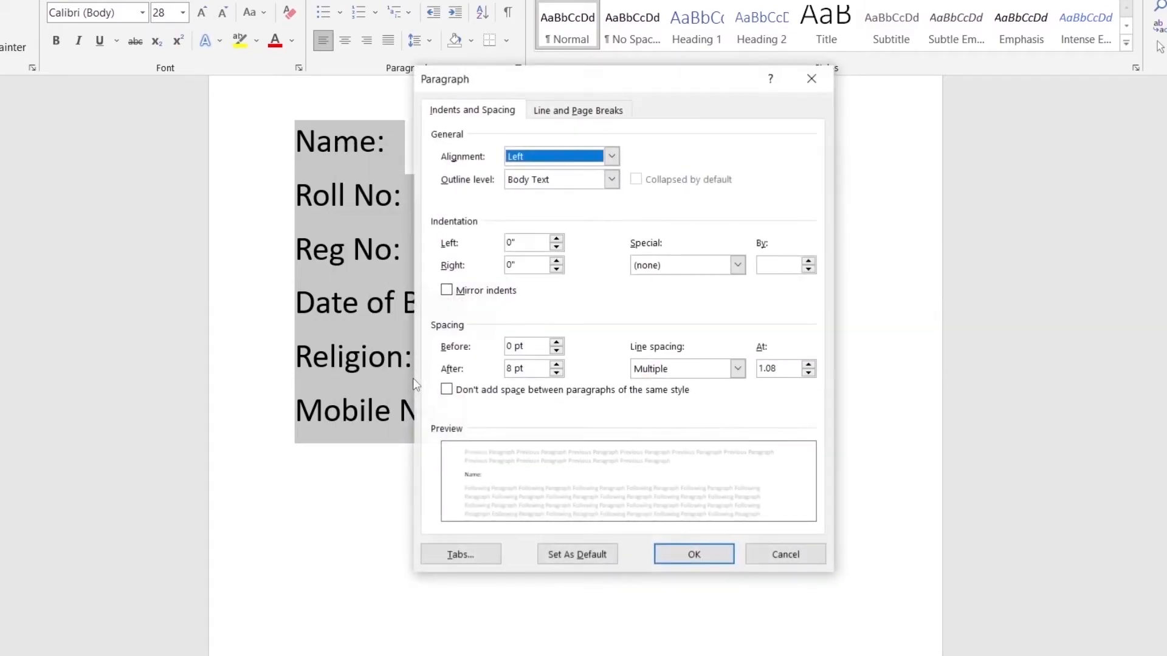
click(461, 563)
key(alt+2)
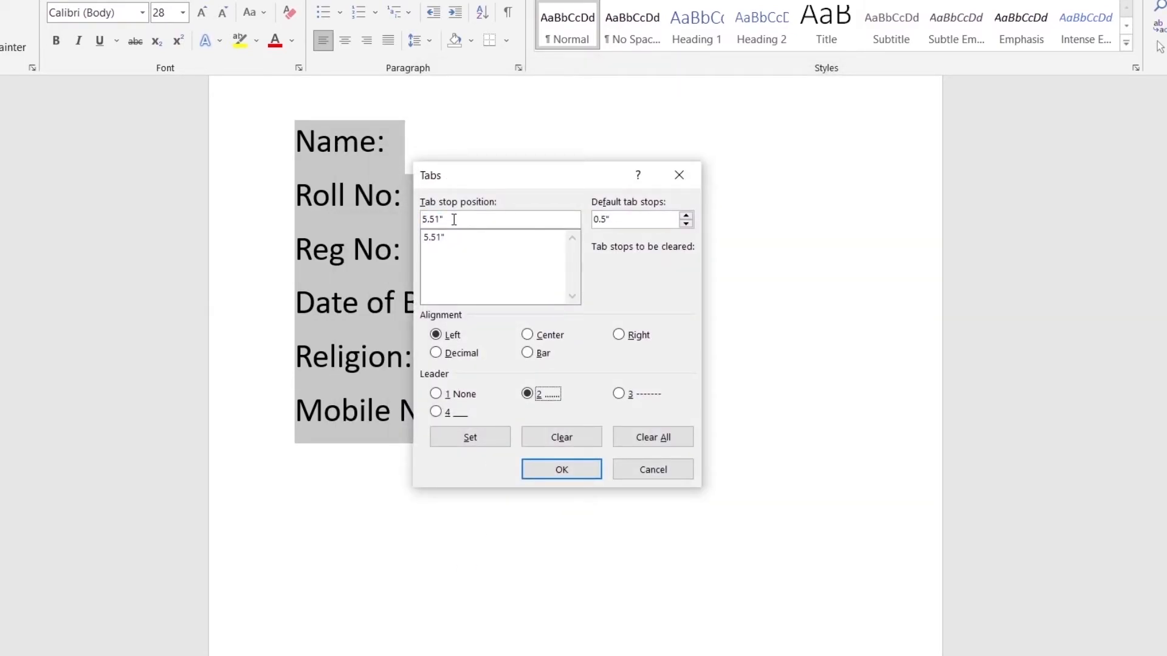
click(619, 394)
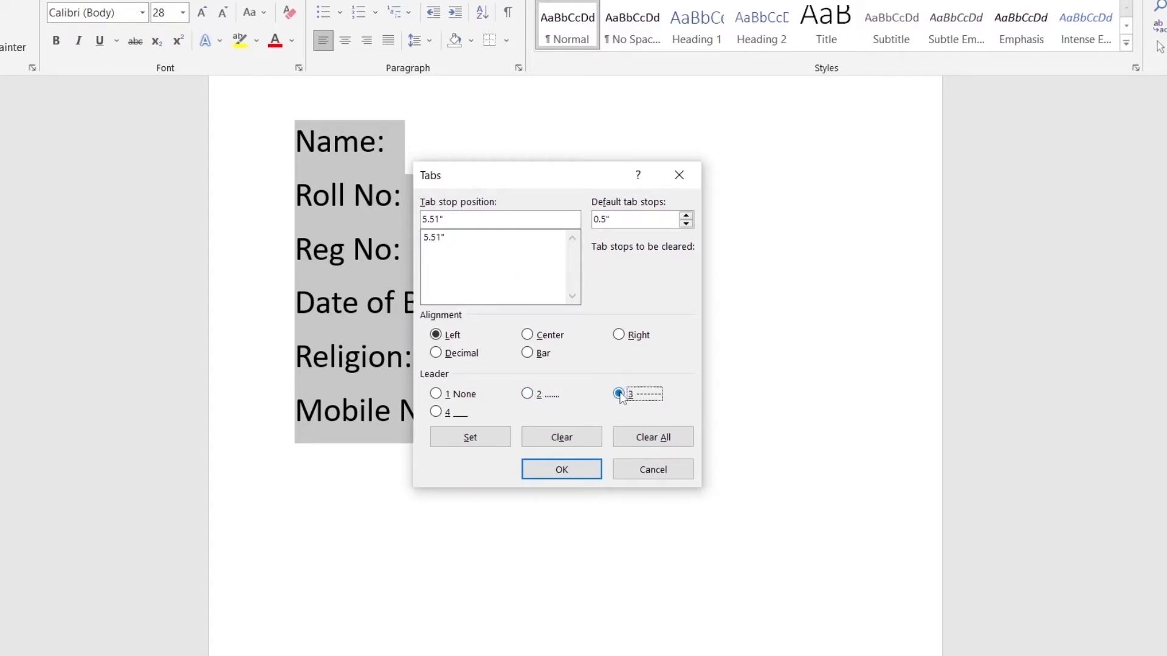
click(575, 472)
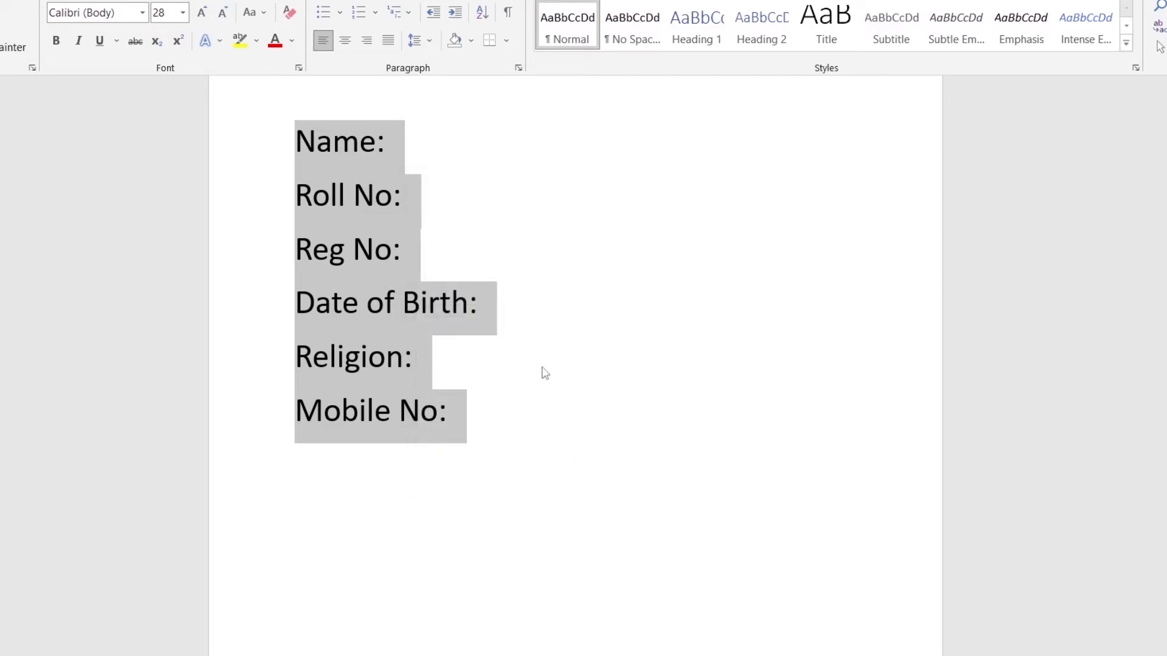
click(558, 408)
Add a dashed fill-in line up to the tab stop after each of the six labels
click(400, 140)
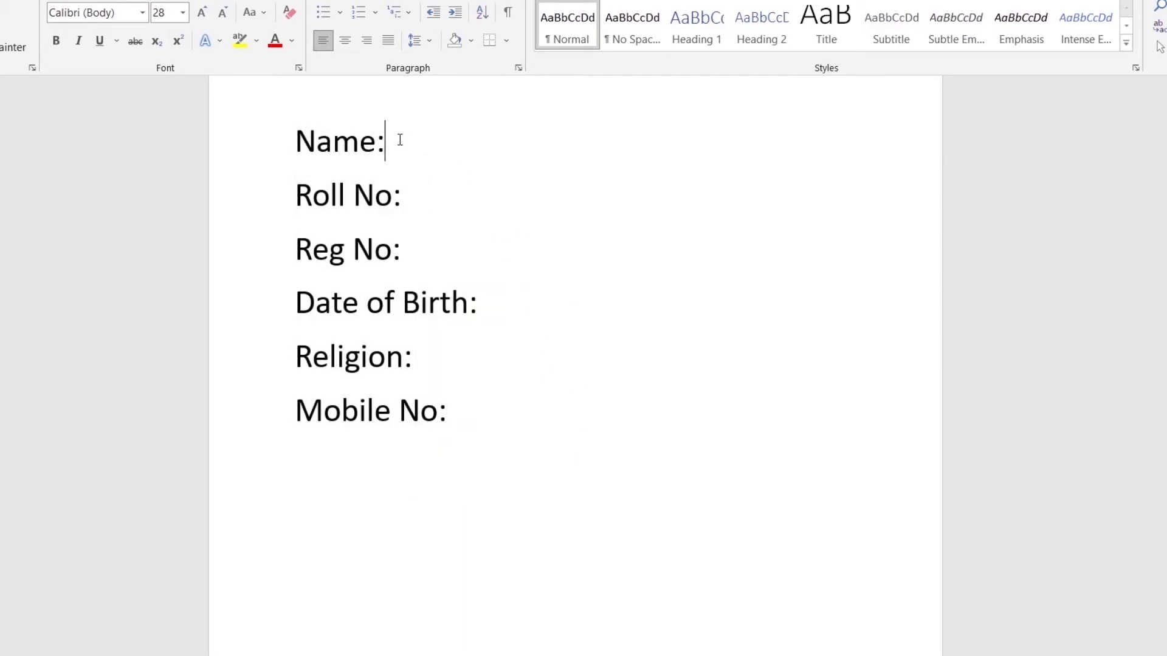
key(Tab)
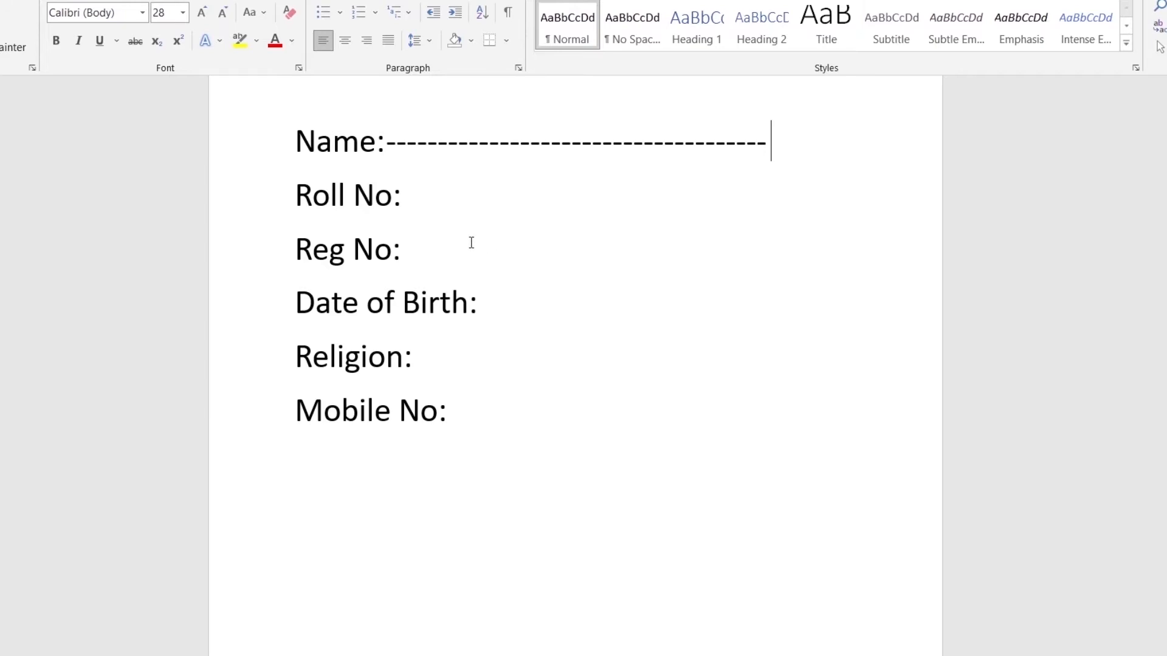
click(431, 196)
key(ctrl+v)
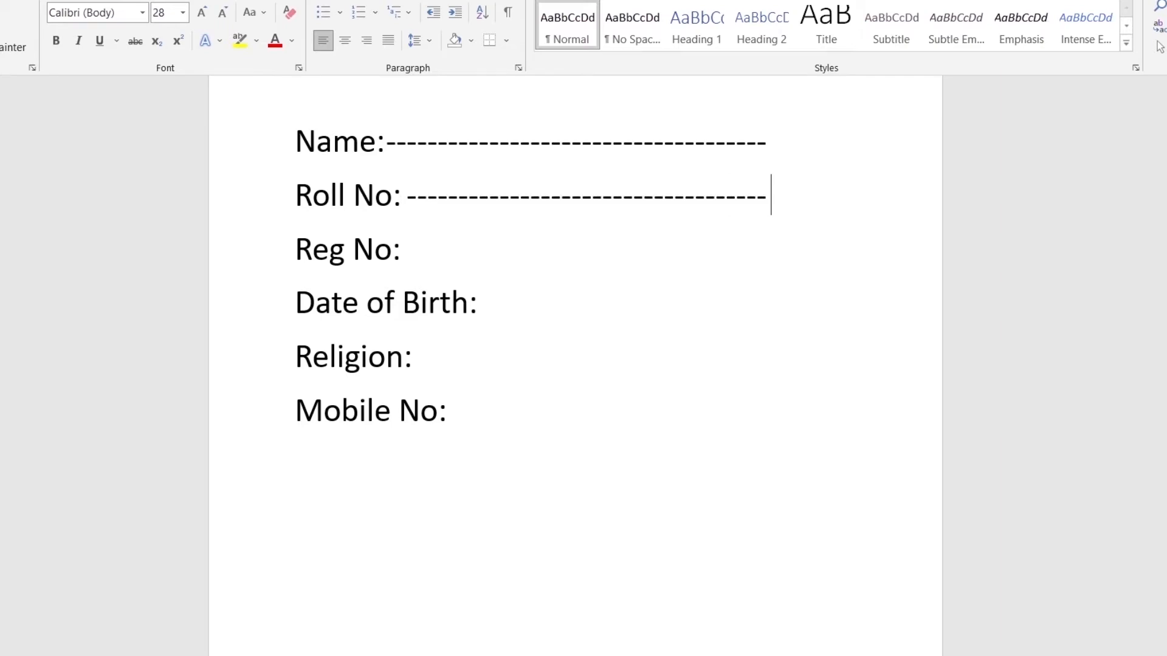
key(Down)
key(ctrl+v)
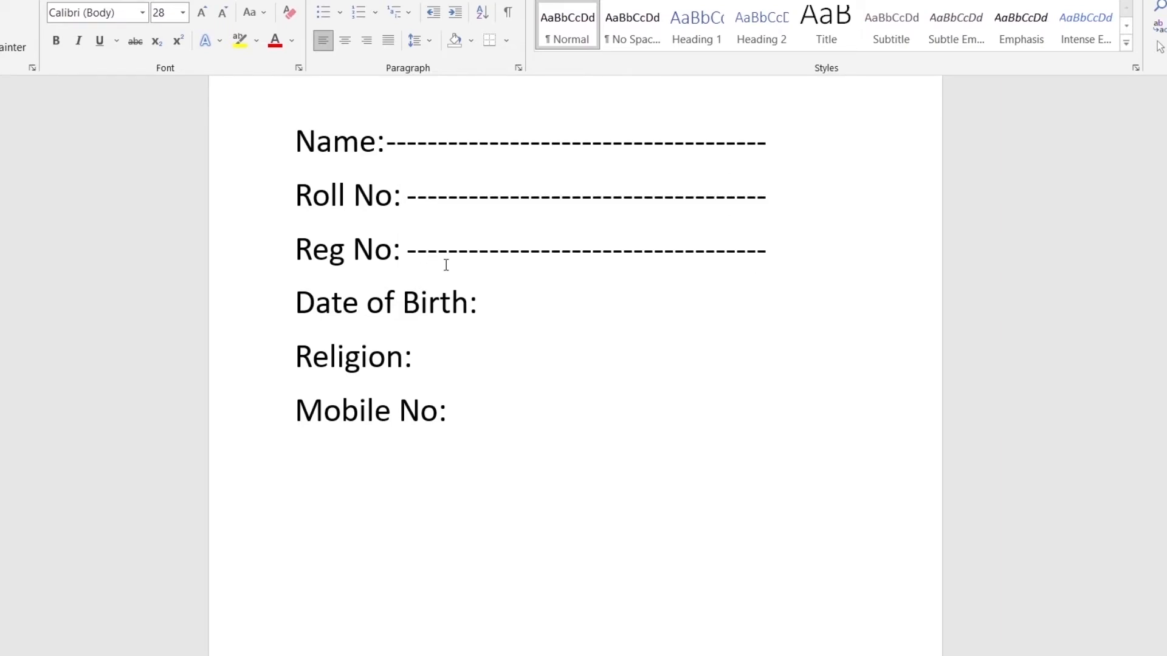
click(489, 304)
key(Tab)
click(431, 351)
key(Tab)
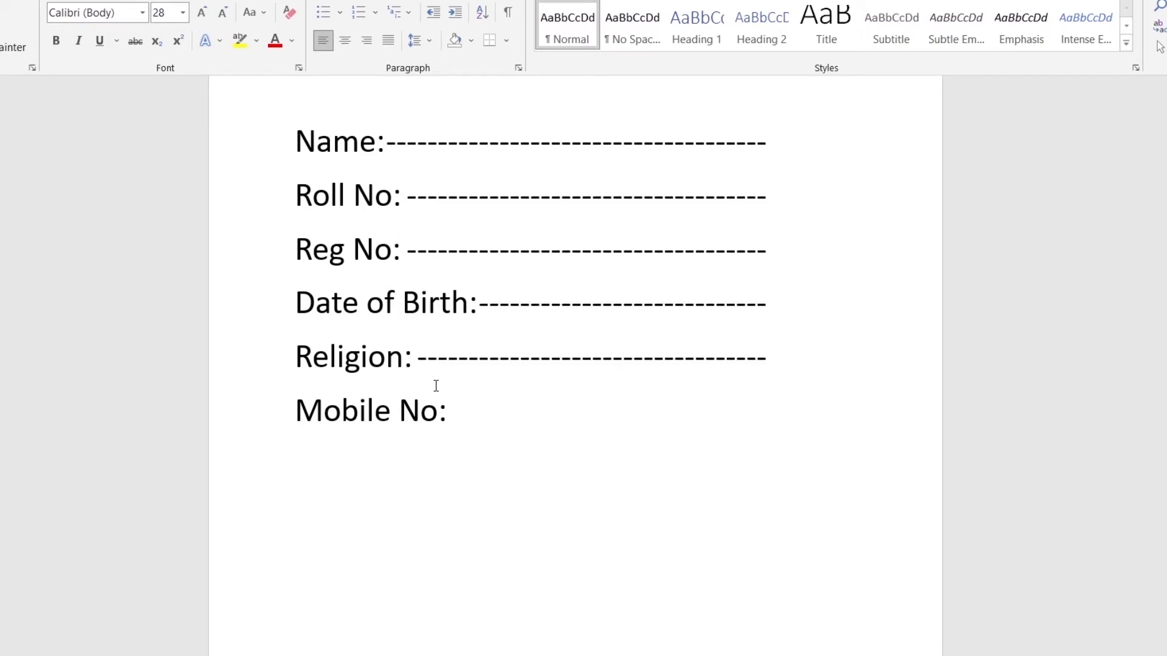
click(451, 405)
key(Tab)
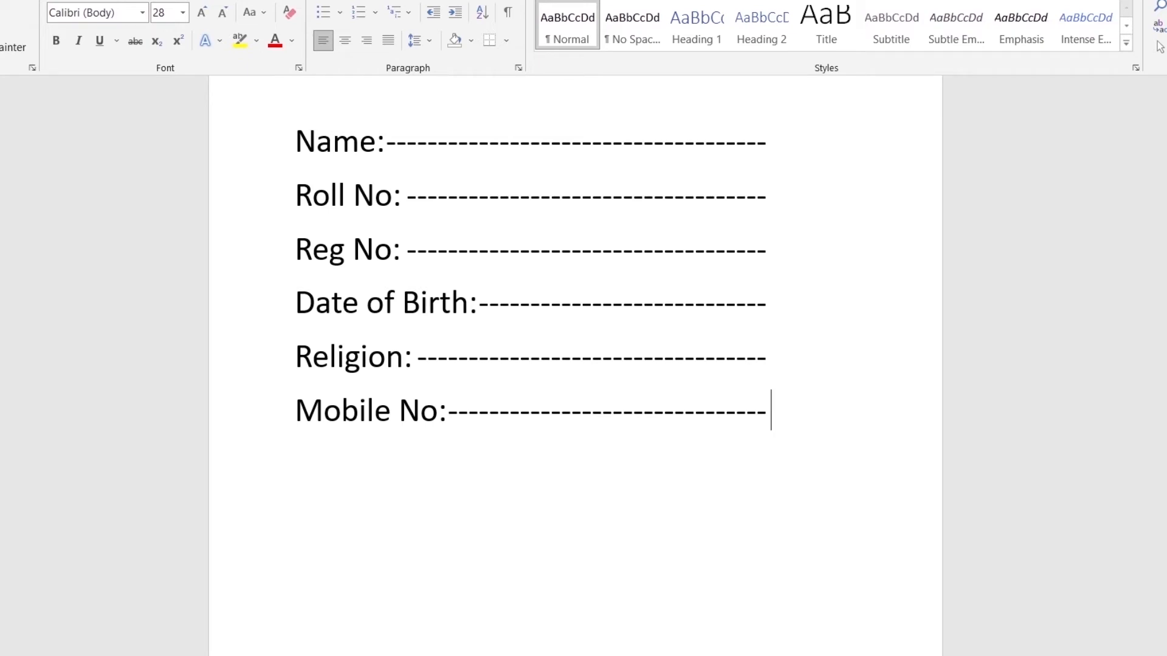
Remove the dashed fill-in lines from all the label lines
key(ctrl+BackSpace)
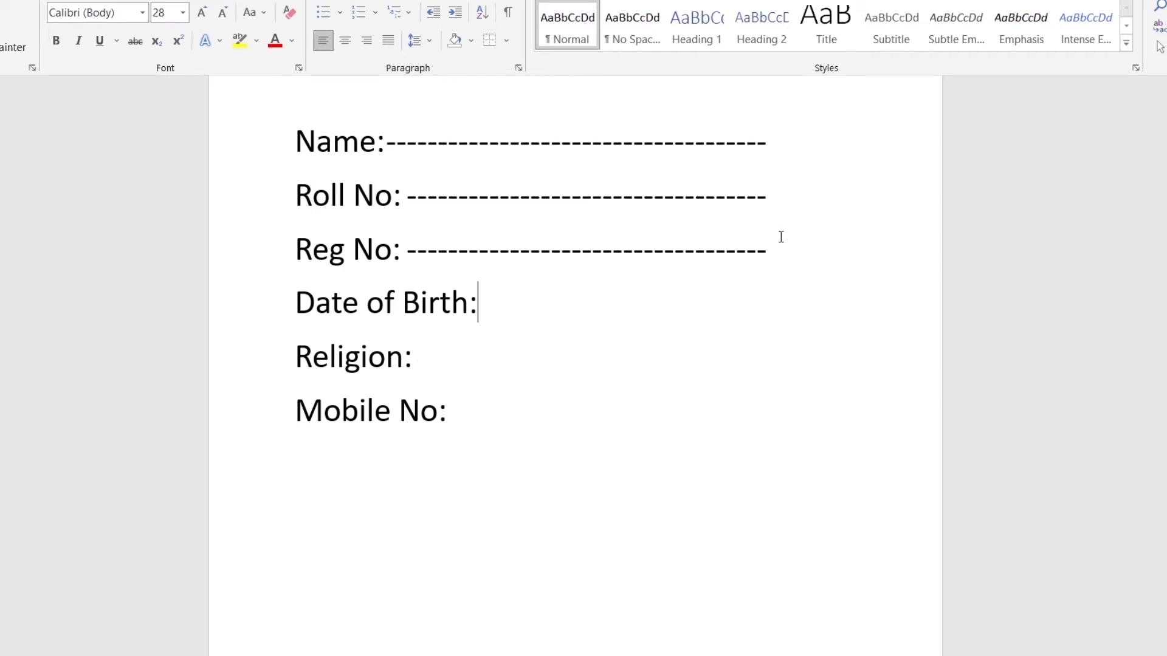
click(780, 237)
key(ctrl+BackSpace)
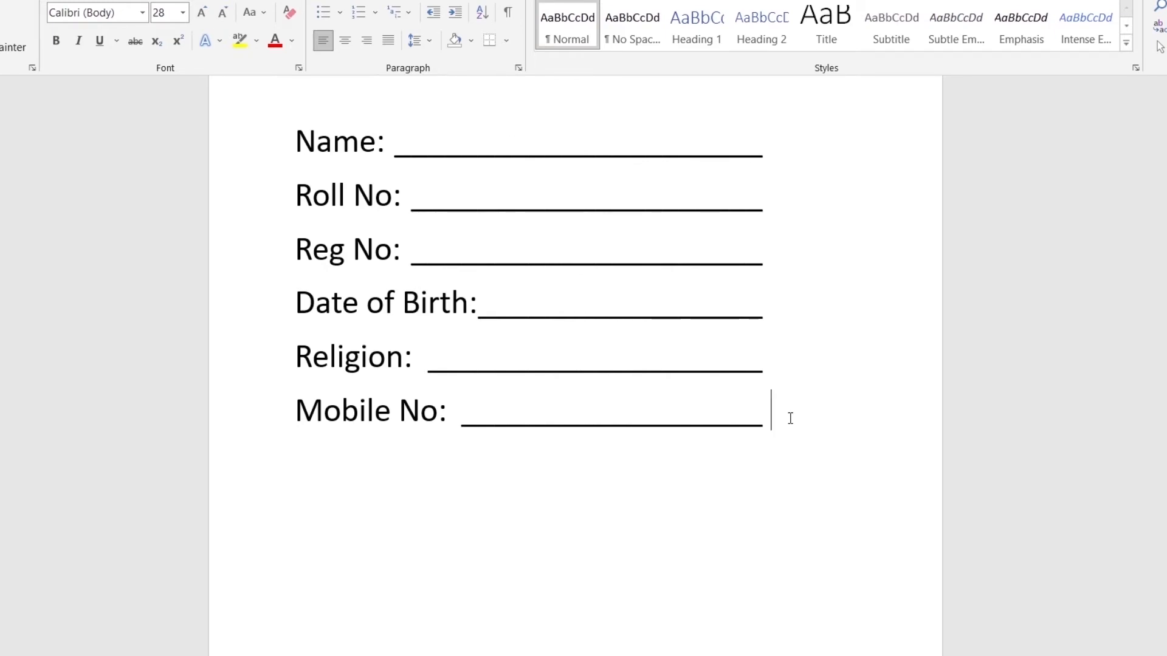
key(ctrl+z)
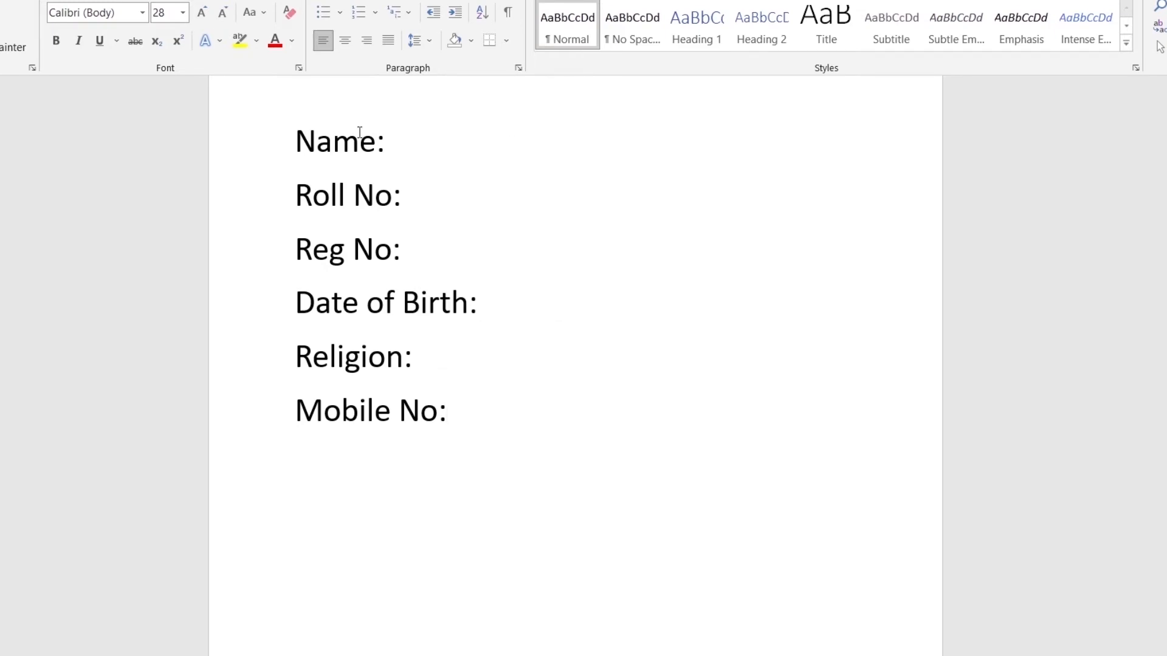
Set the leader of the 5.51" tab stop to a solid underline (4) for all six label lines
drag(296, 141, 452, 424)
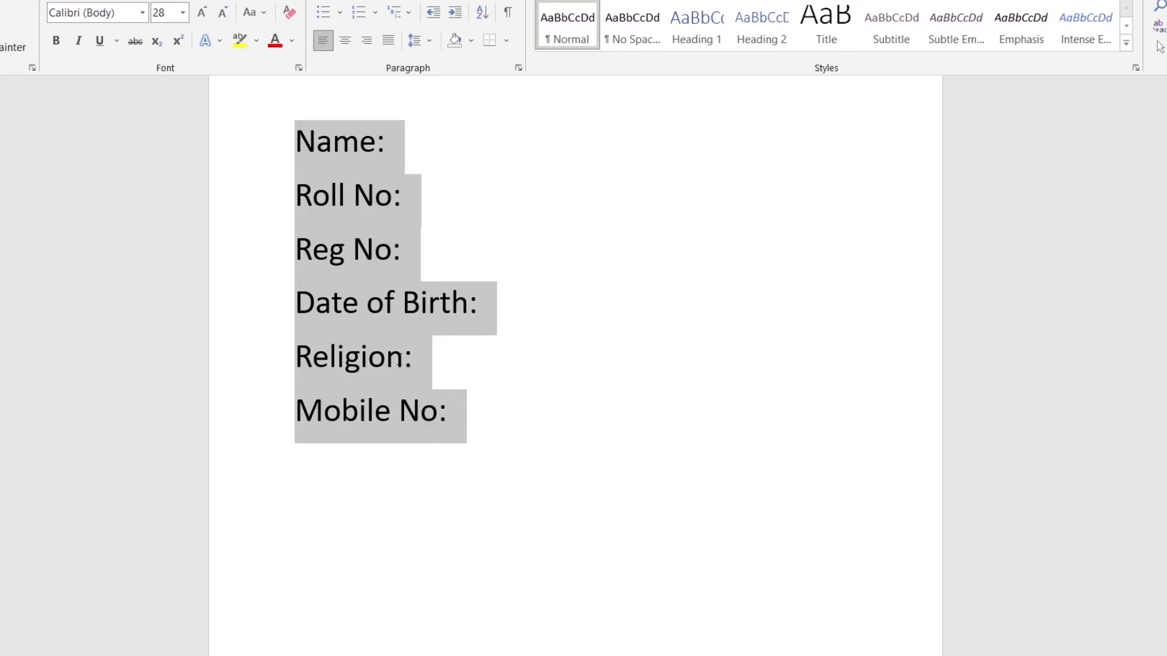
right_click(371, 298)
click(427, 457)
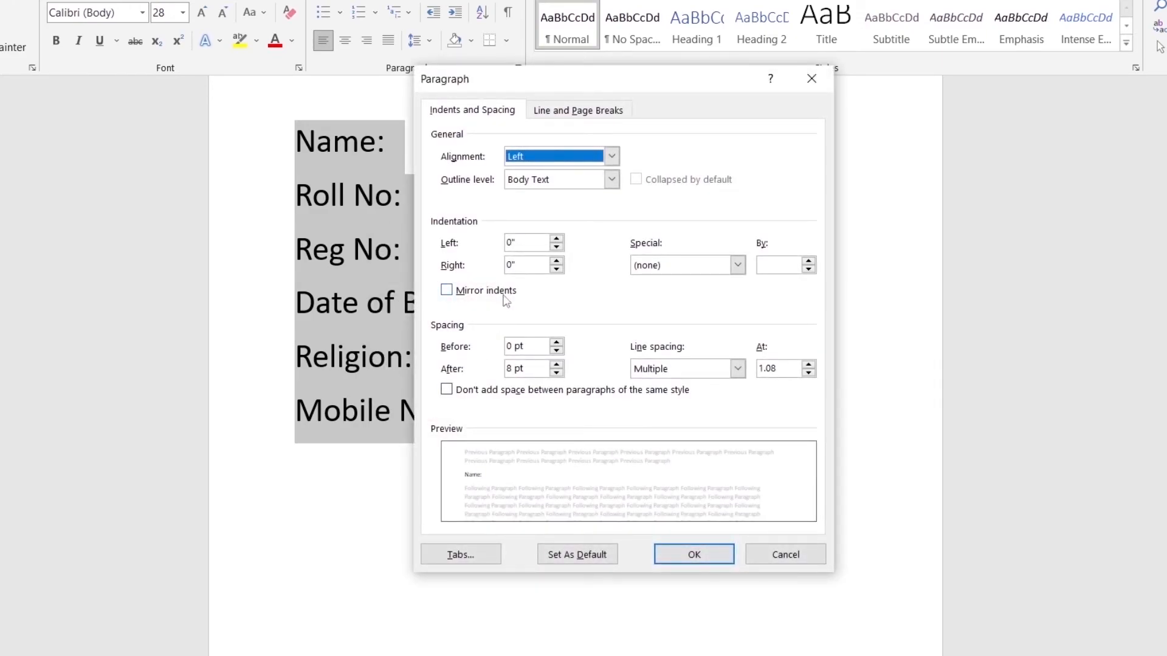
click(473, 560)
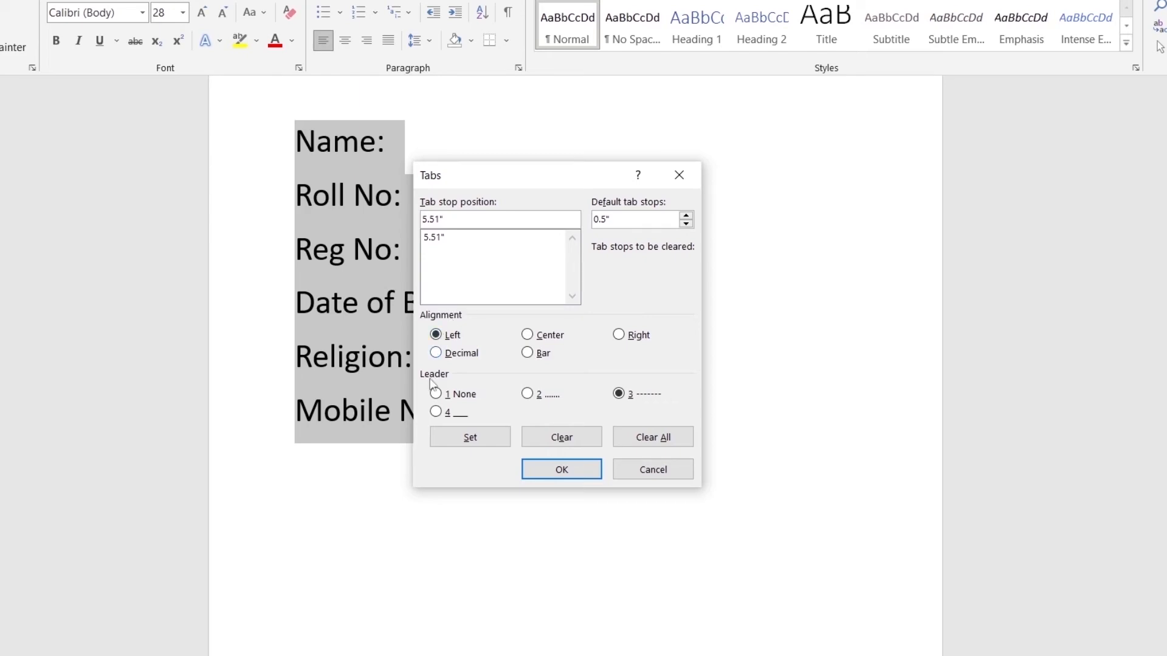
click(443, 419)
click(453, 442)
click(568, 469)
click(527, 415)
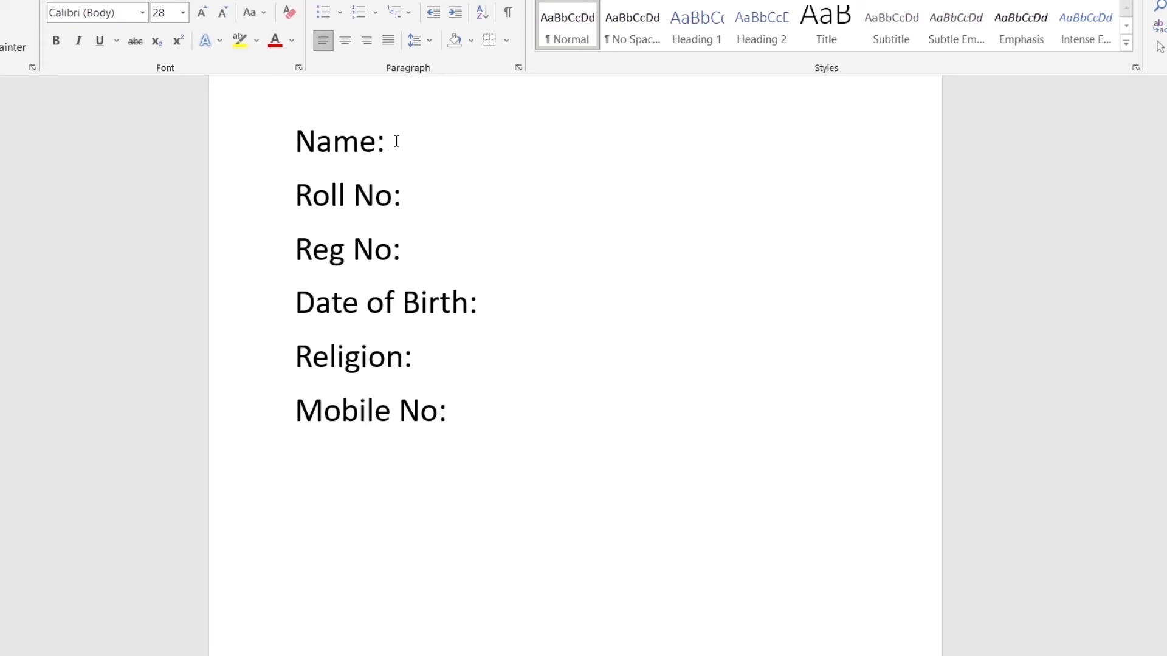
Add a solid underline fill-in line after each label, from "Name:" down to "Mobile No:"
key(Tab)
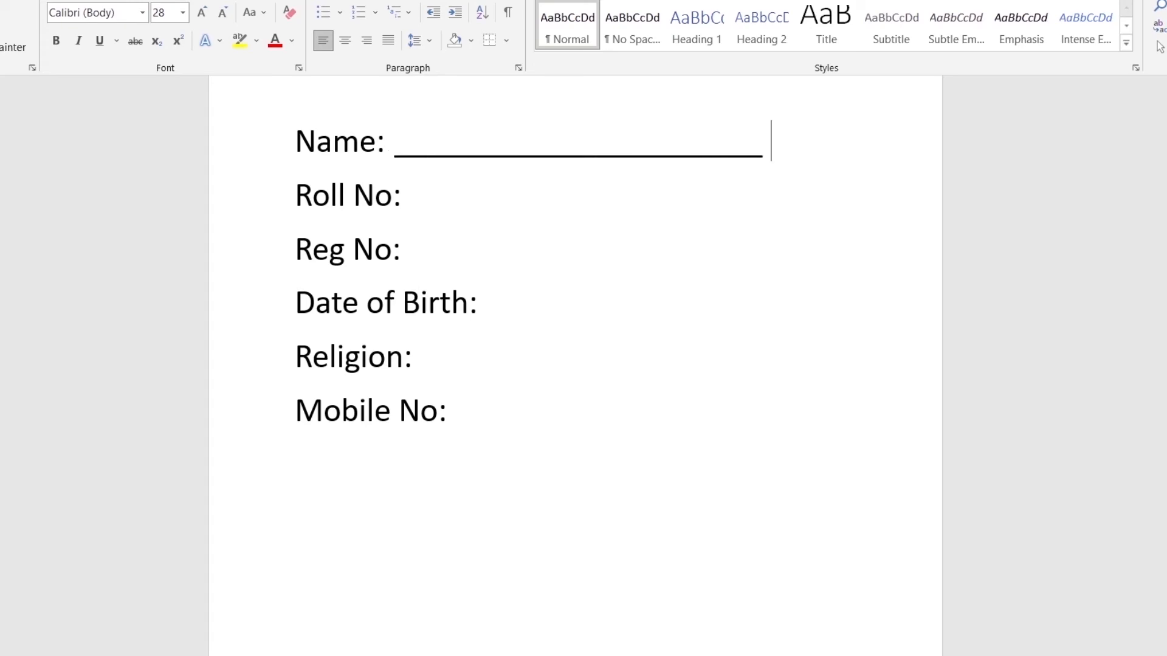
click(432, 198)
key(Tab)
click(420, 254)
key(Tab)
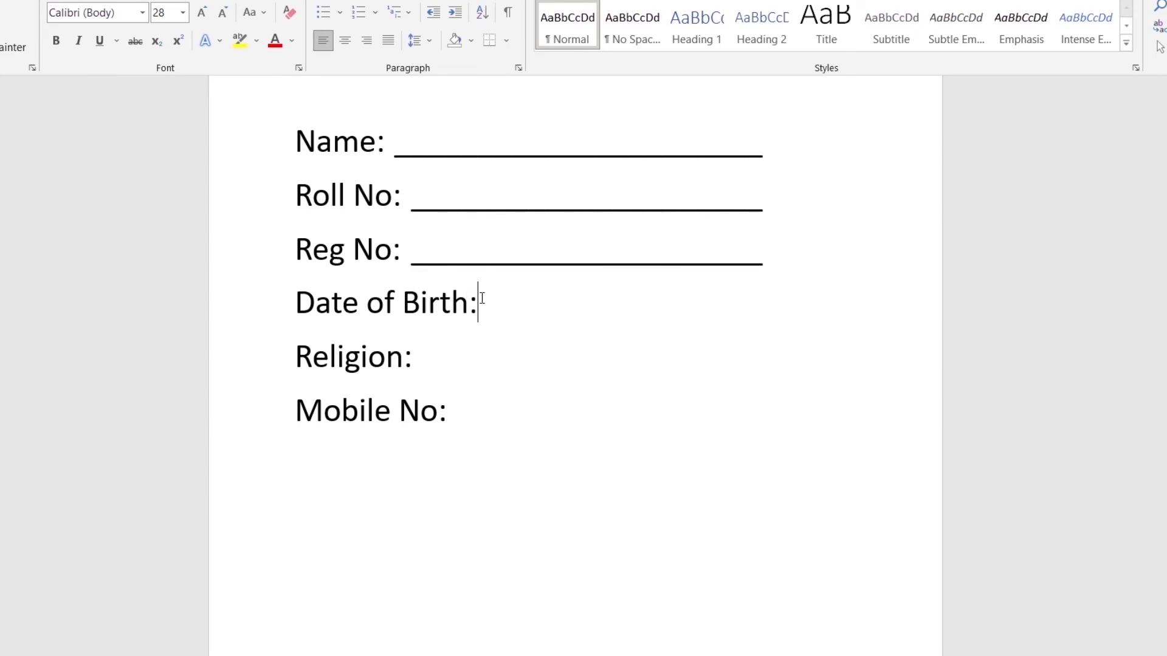
key(Tab)
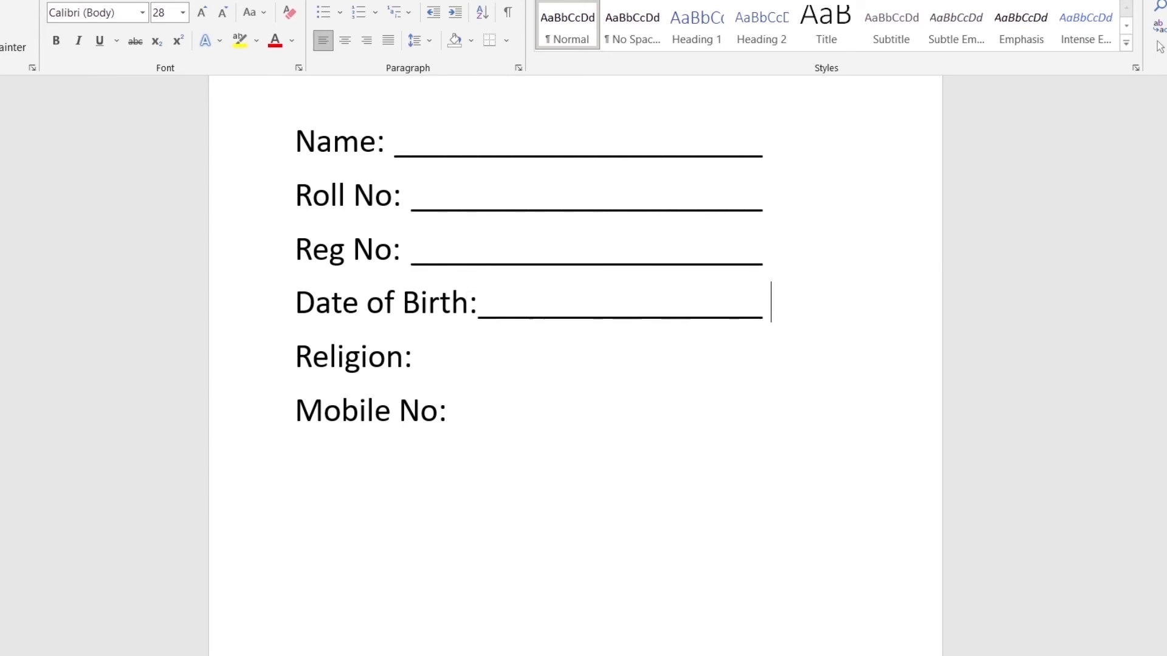
click(429, 361)
key(Tab)
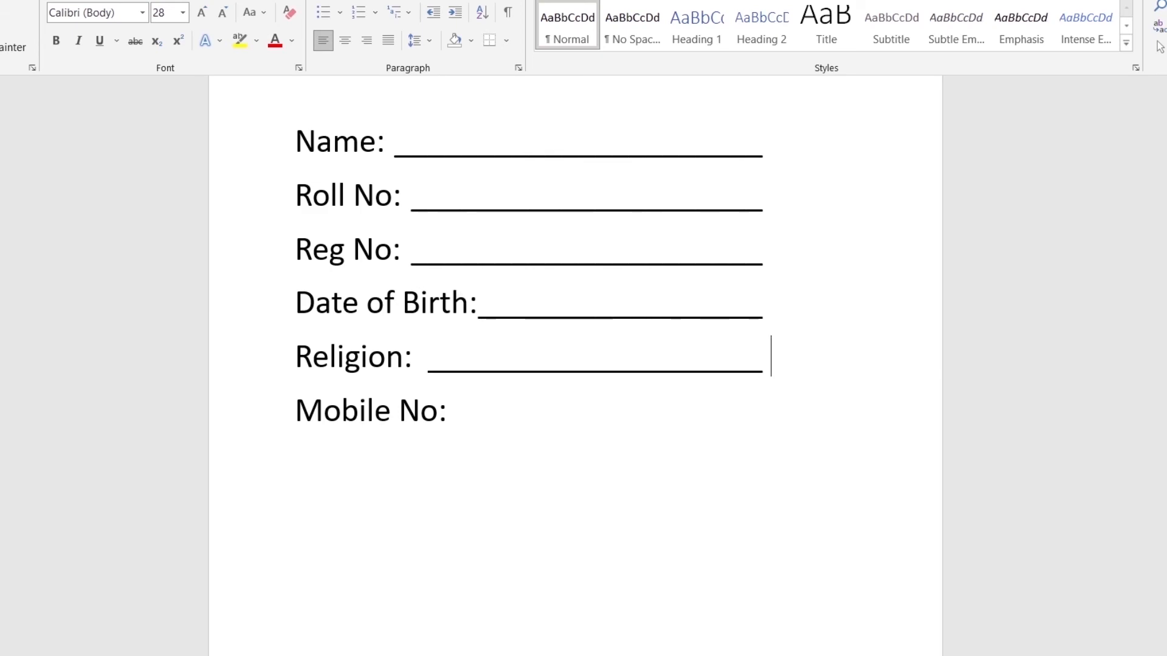
click(471, 419)
key(Tab)
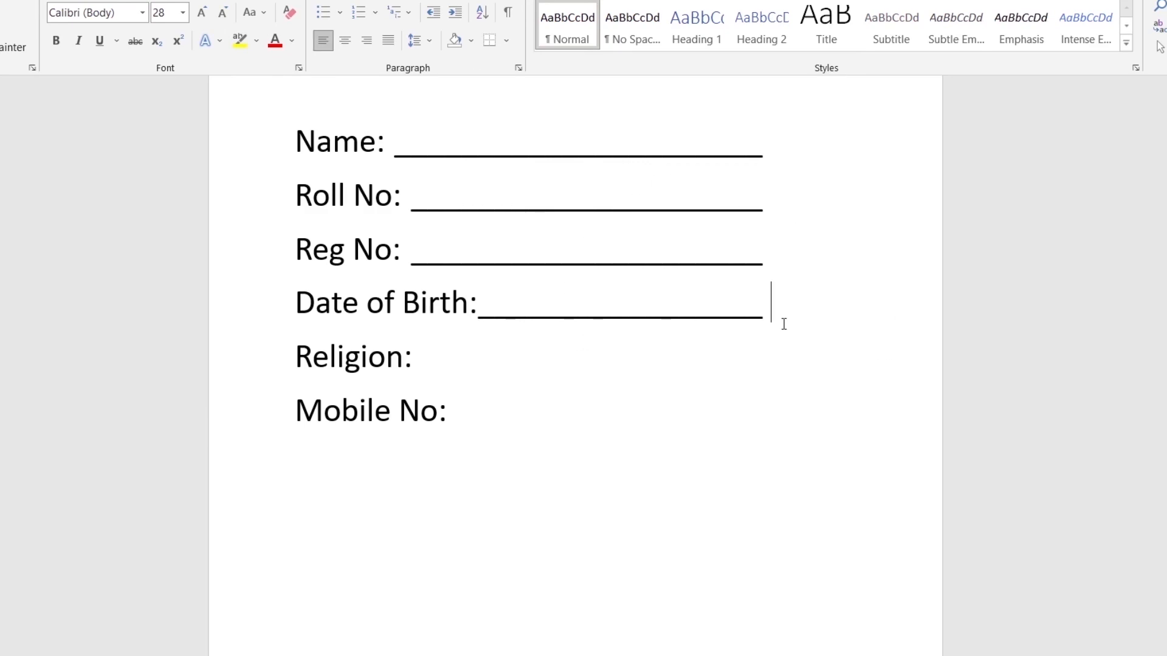
Delete the solid fill-in lines after the labels, working up to the "Name:" line
key(ctrl+BackSpace)
click(767, 271)
key(ctrl+BackSpace)
click(784, 213)
key(ctrl+BackSpace)
key(Up)
key(End)
key(ctrl+BackSpace)
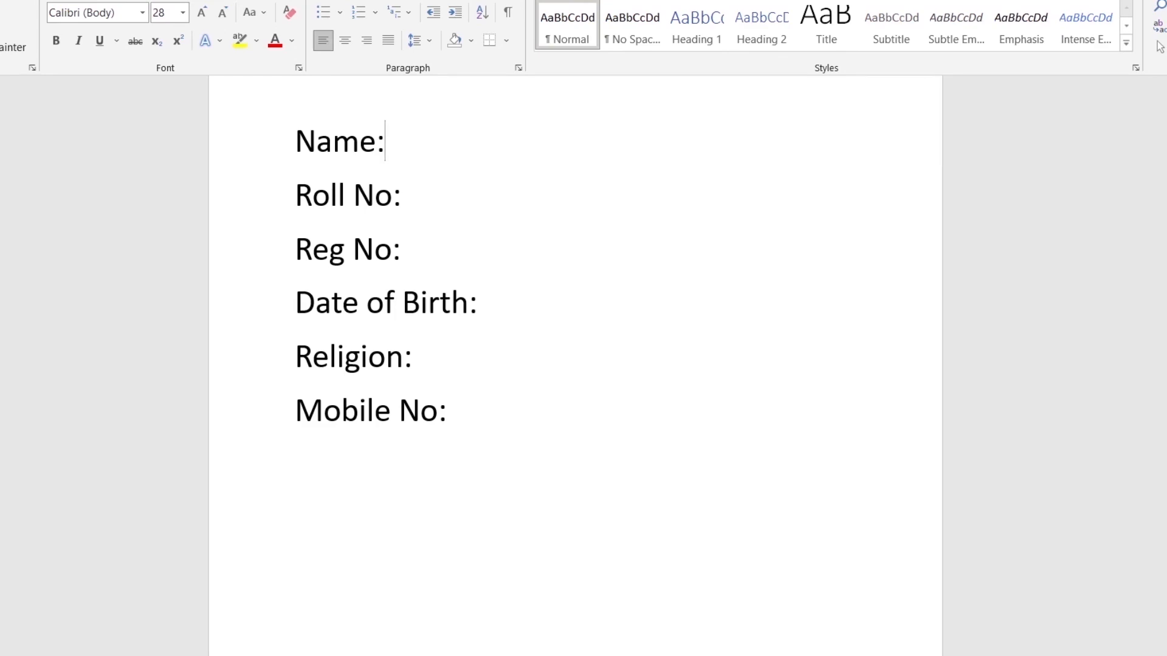